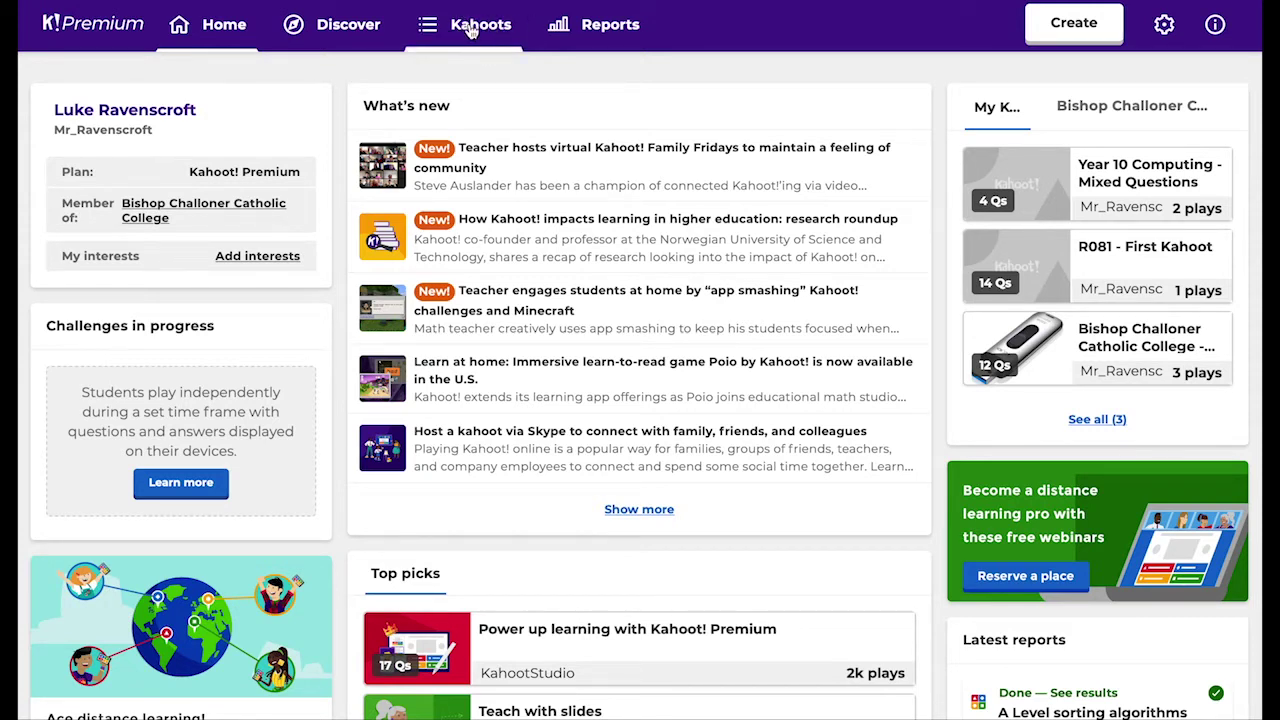
- Open the Kahoots library and start assigning "Year 10 Computing - Mixed Questions" as a self-paced challenge
{"action": "left_click", "coordinate": [470, 33]}
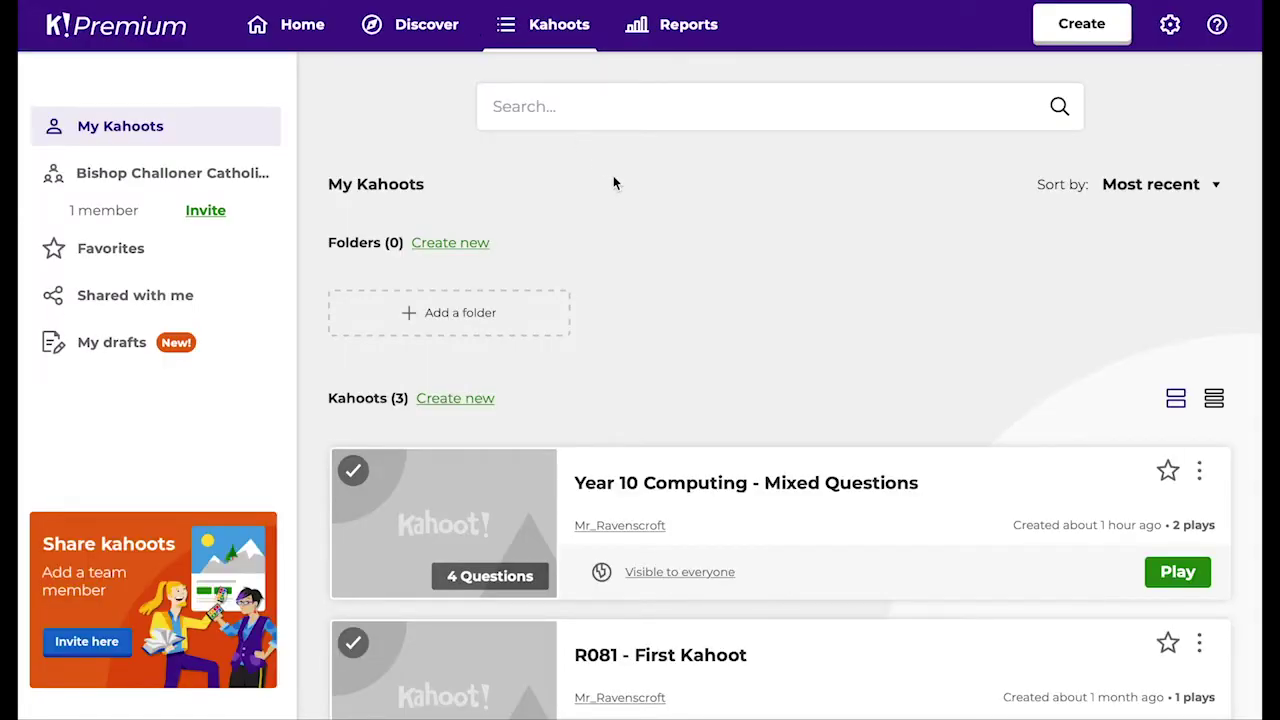
{"action": "scroll", "coordinate": [614, 183], "scroll_direction": "down", "scroll_amount": 2}
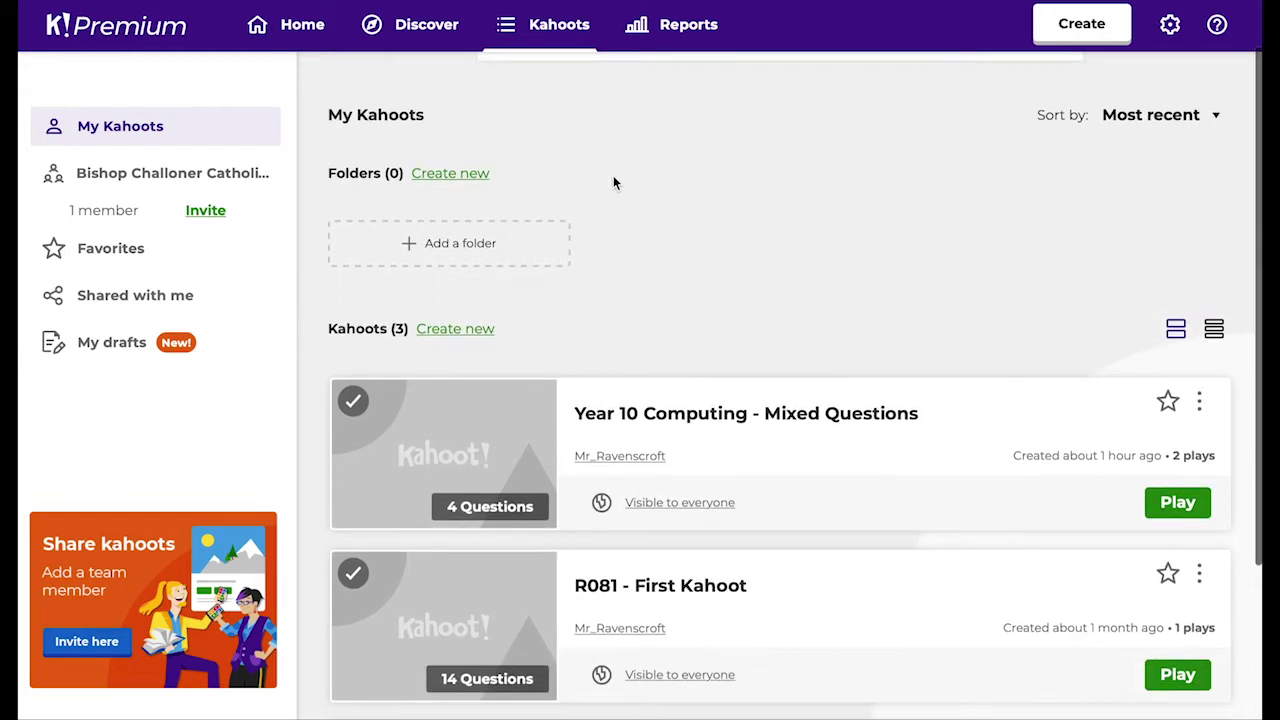
{"action": "scroll", "coordinate": [614, 183], "scroll_direction": "down", "scroll_amount": 1}
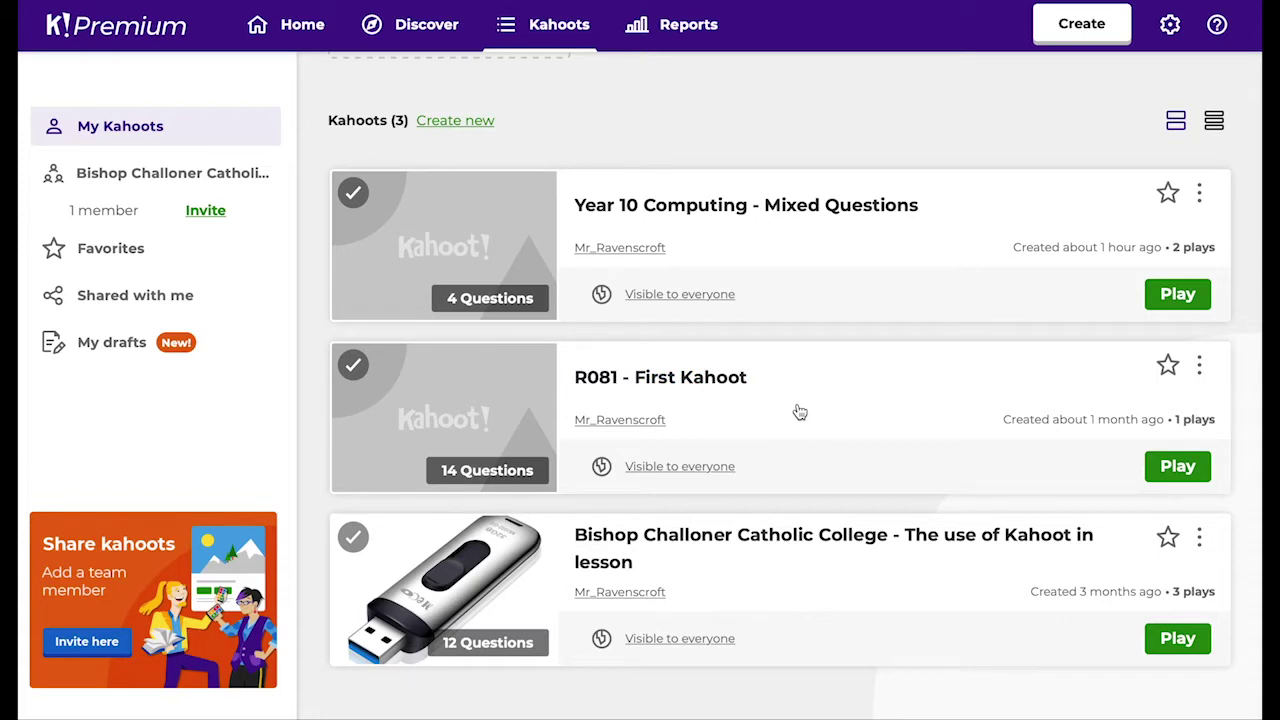
{"action": "scroll", "coordinate": [800, 412], "scroll_direction": "down", "scroll_amount": 1}
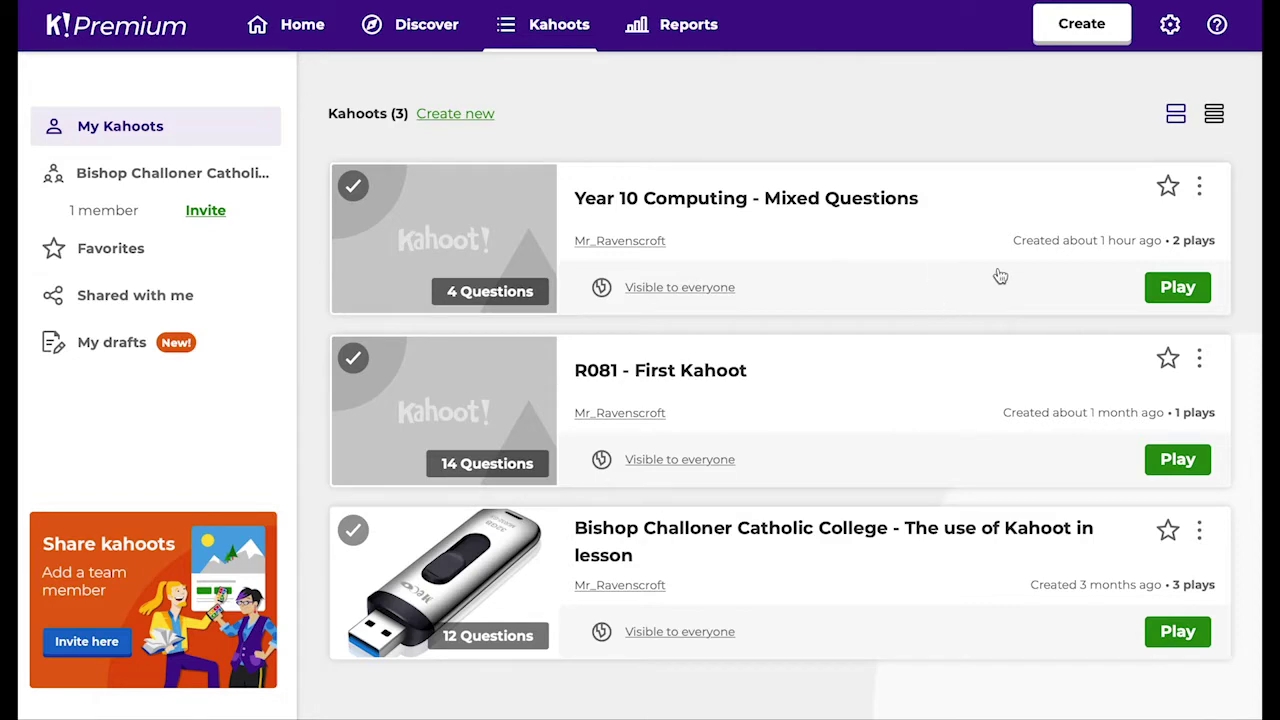
{"action": "left_click", "coordinate": [1189, 290]}
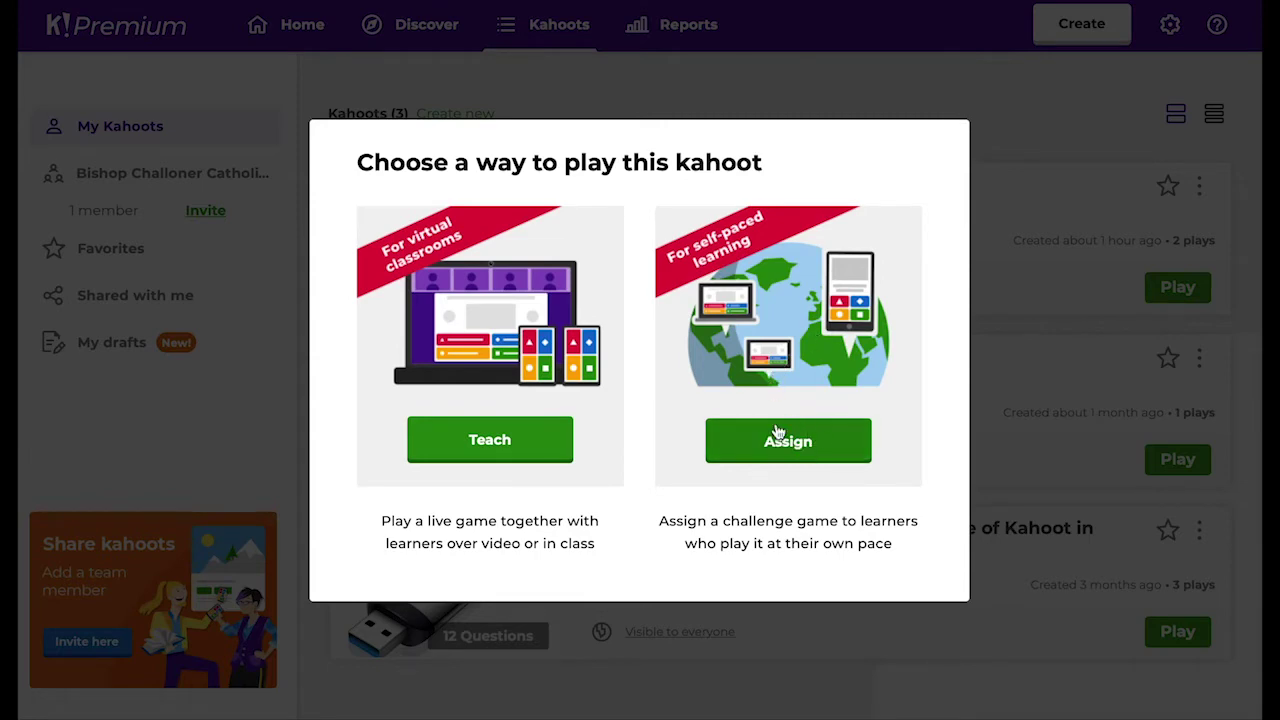
{"action": "left_click", "coordinate": [804, 445]}
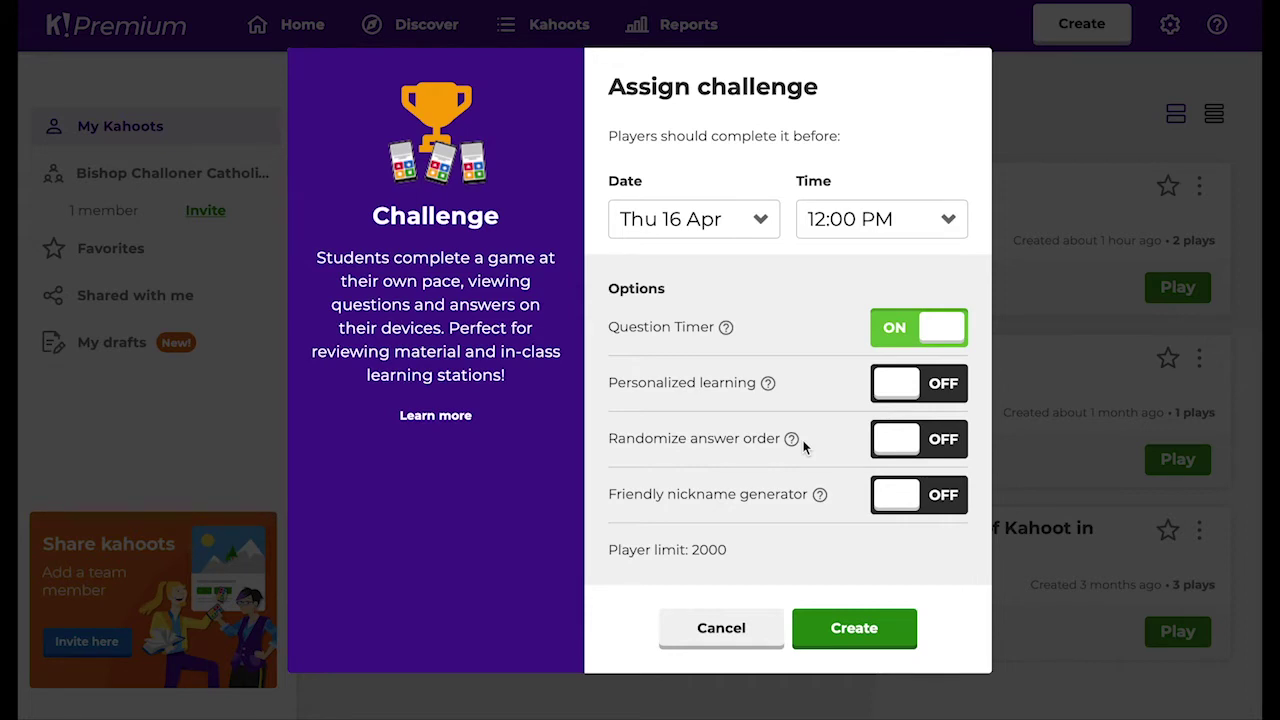
- Create the challenge with a completion date of Tue 14 Apr and the question timer turned off
{"action": "left_click", "coordinate": [748, 220]}
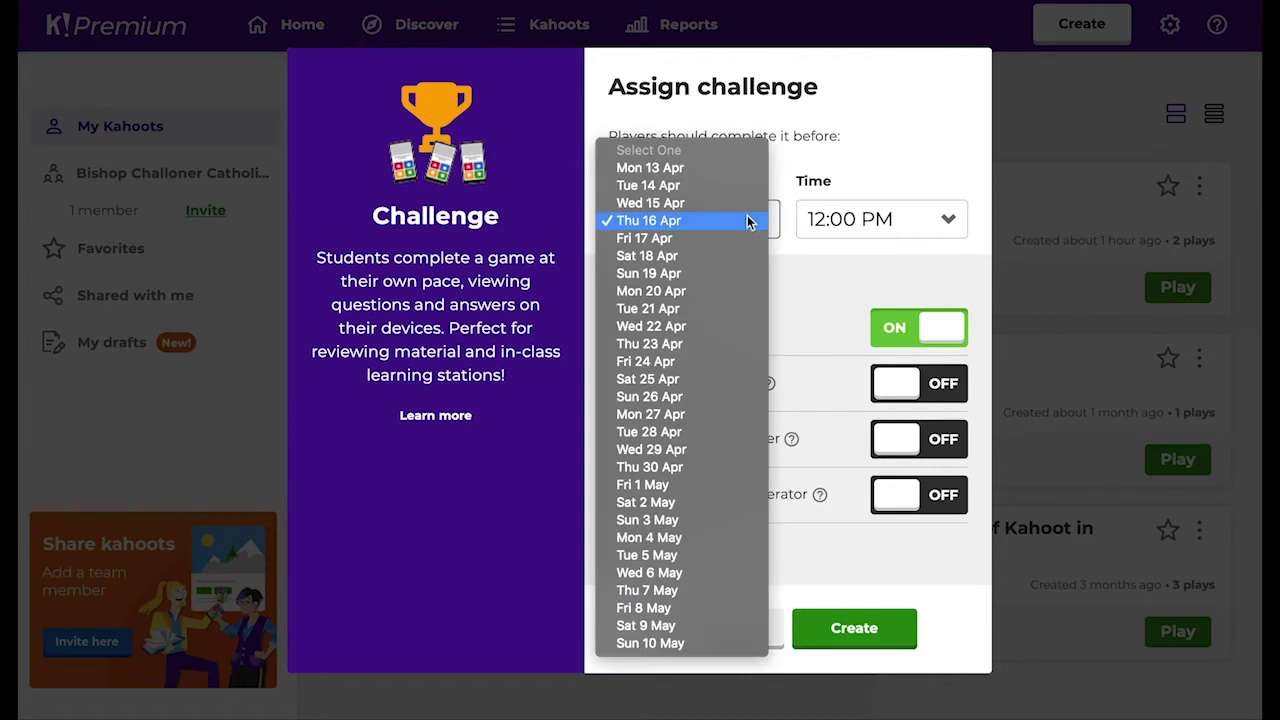
{"action": "left_click", "coordinate": [703, 189]}
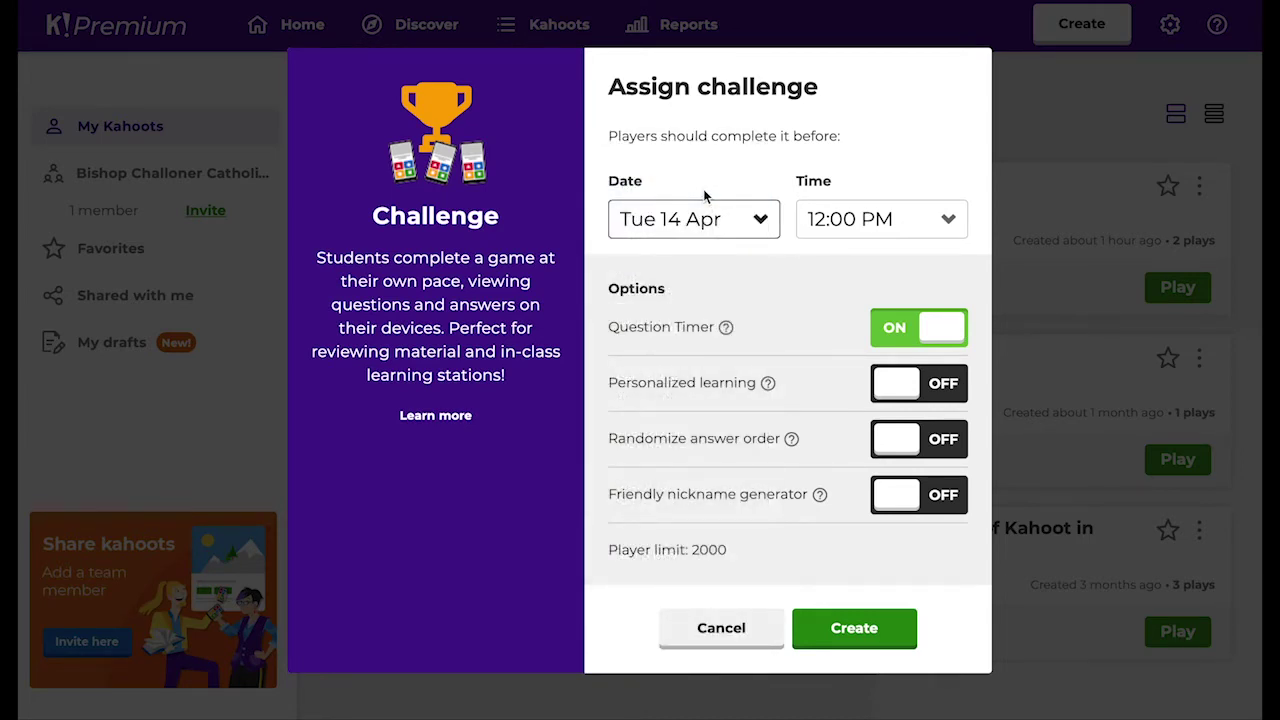
{"action": "left_click", "coordinate": [884, 328]}
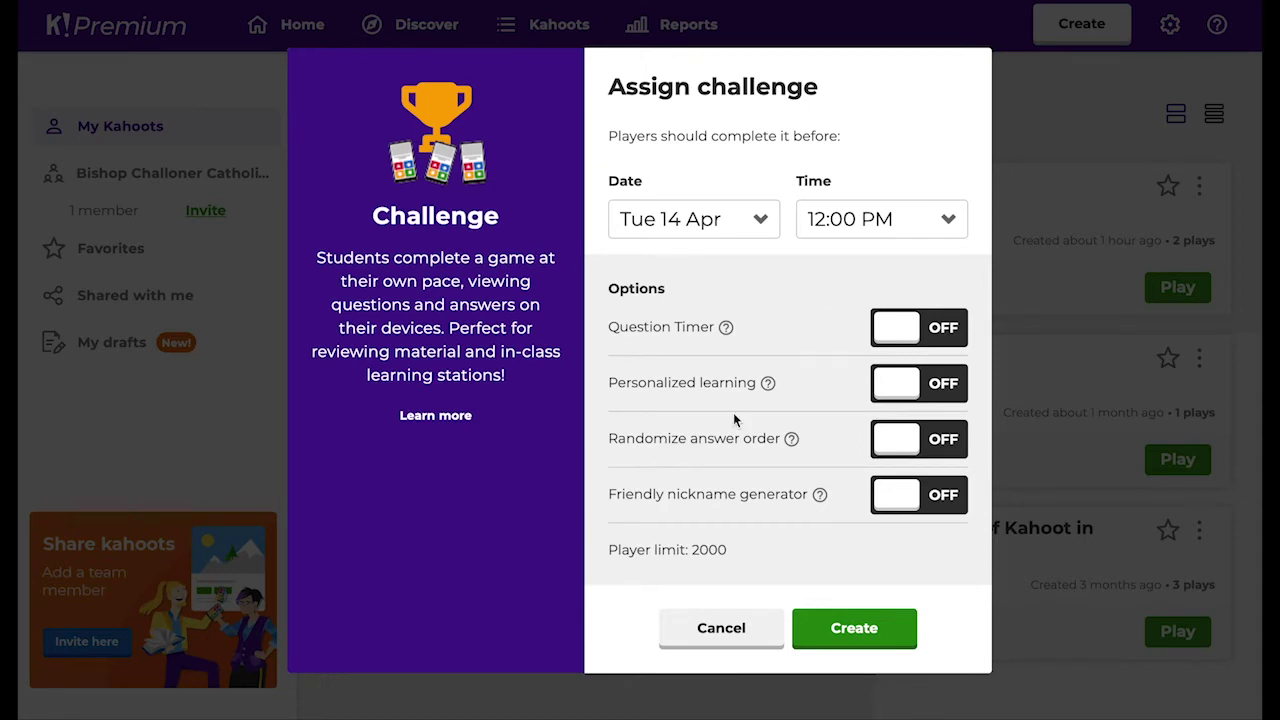
{"action": "left_click", "coordinate": [858, 630]}
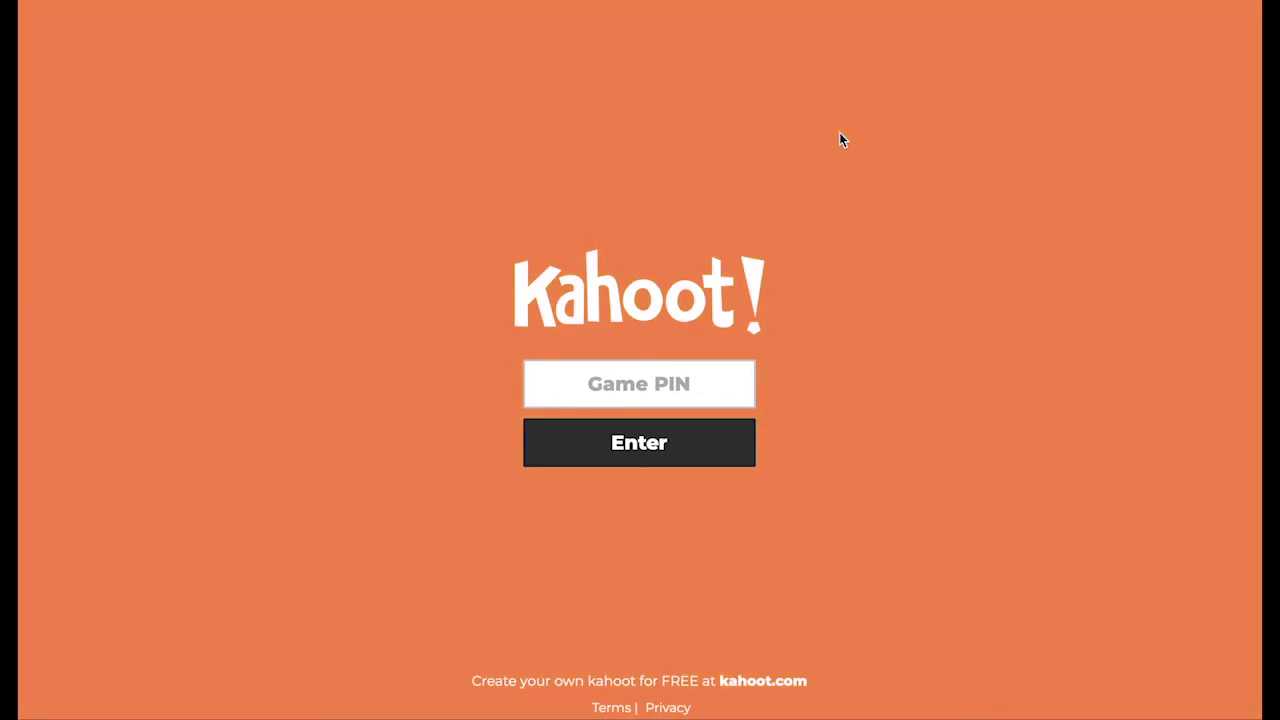
- Enter the game PIN on the Kahoot join page and submit it to open the challenge
{"action": "left_click", "coordinate": [692, 371]}
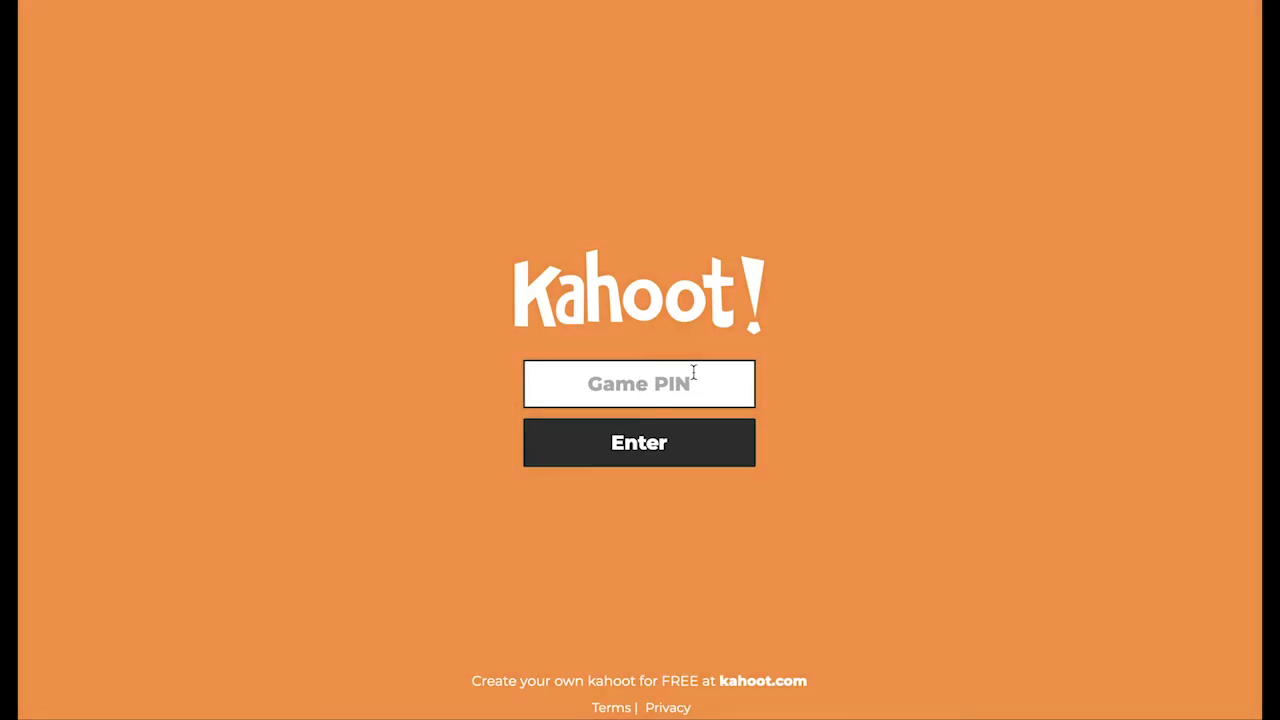
{"action": "type", "text": "09"}
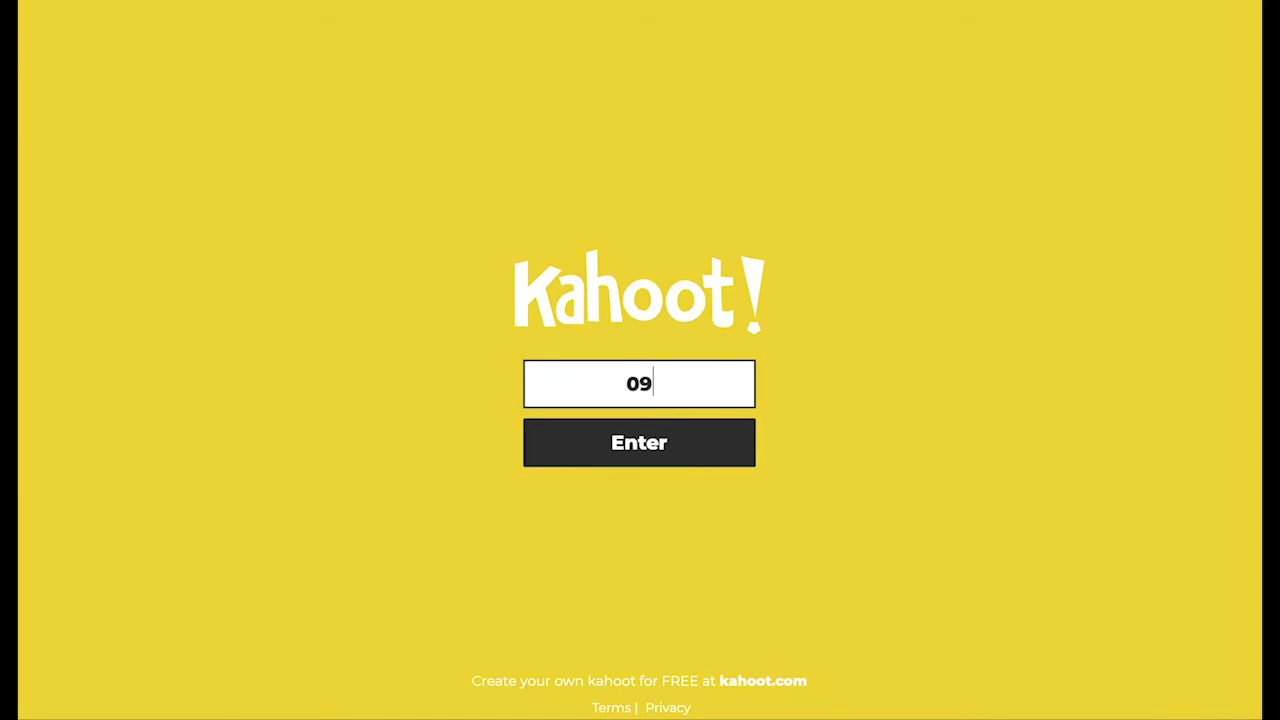
{"action": "type", "text": "9999"}
{"action": "key", "text": "BackSpace"}
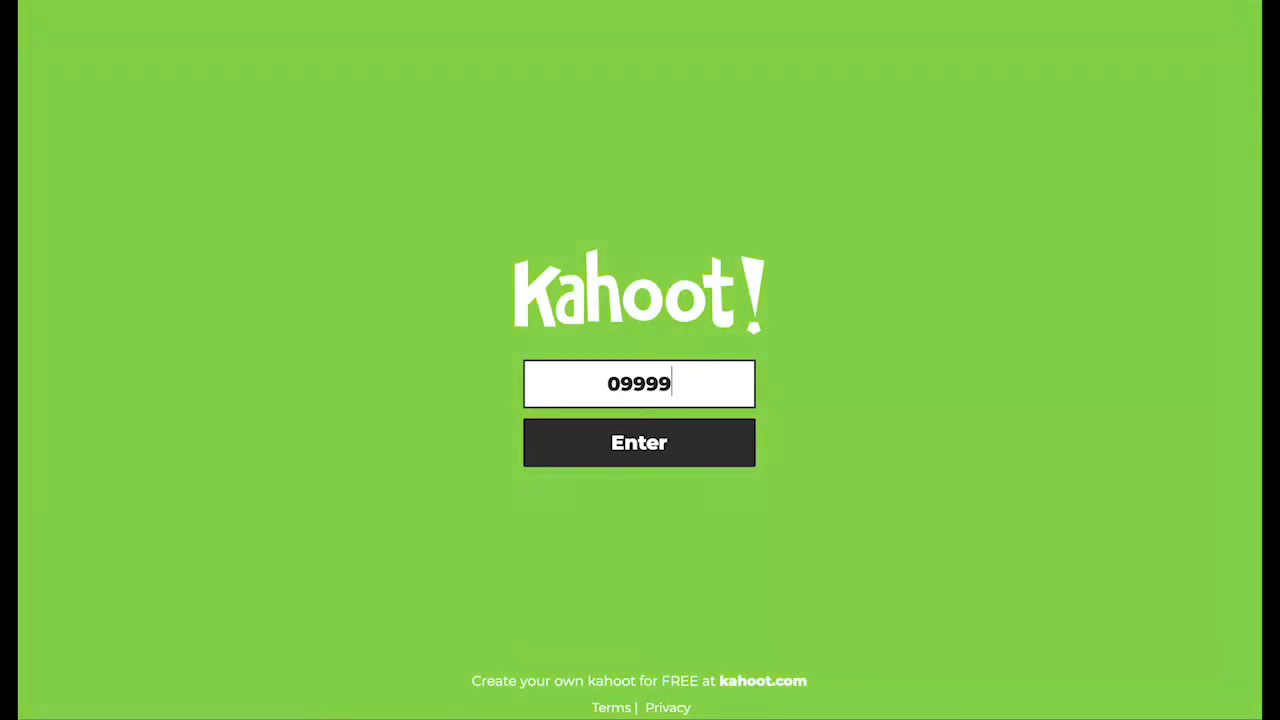
{"action": "type", "text": "821"}
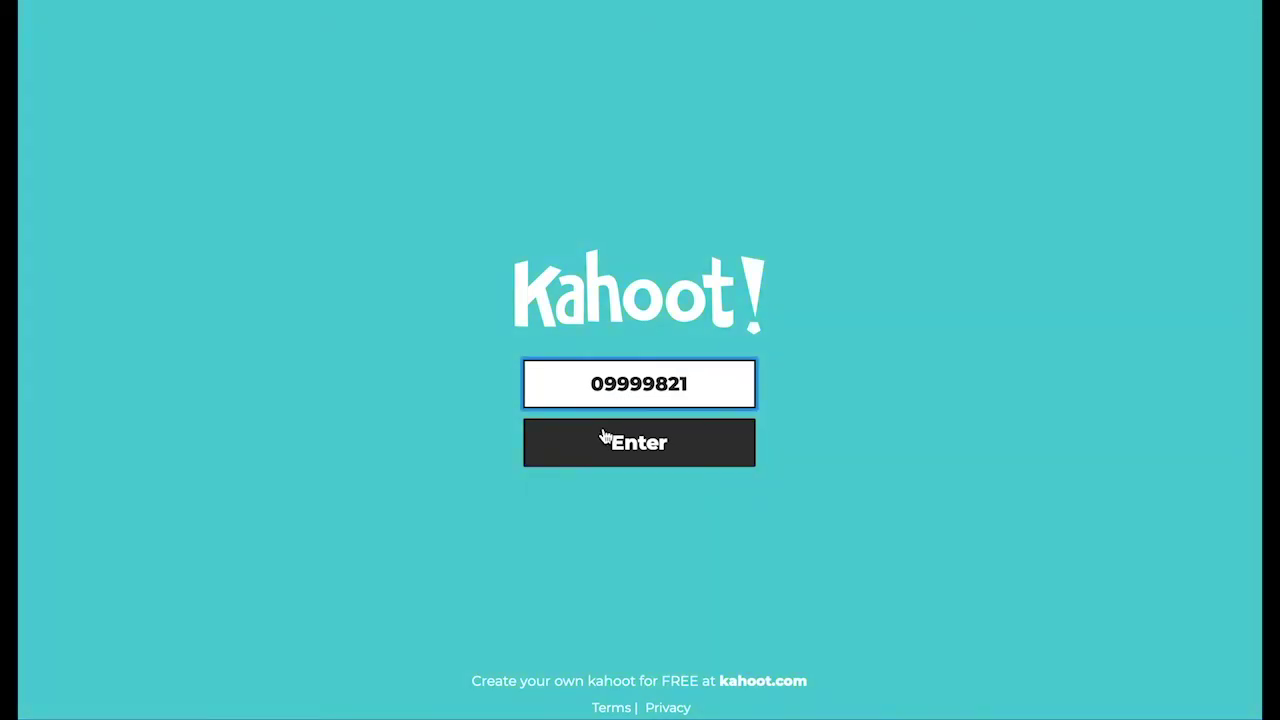
{"action": "left_click", "coordinate": [604, 440]}
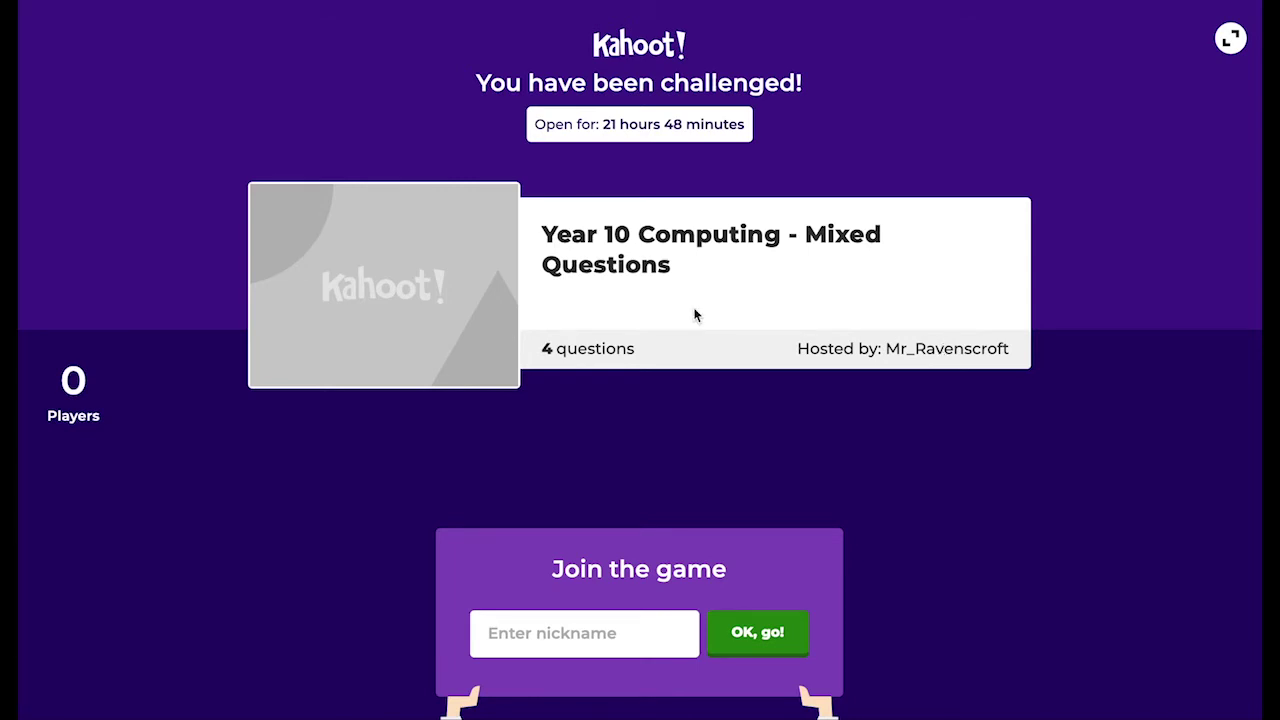
- Enter the player's nickname and join the Year 10 Computing challenge
{"action": "left_click", "coordinate": [566, 616]}
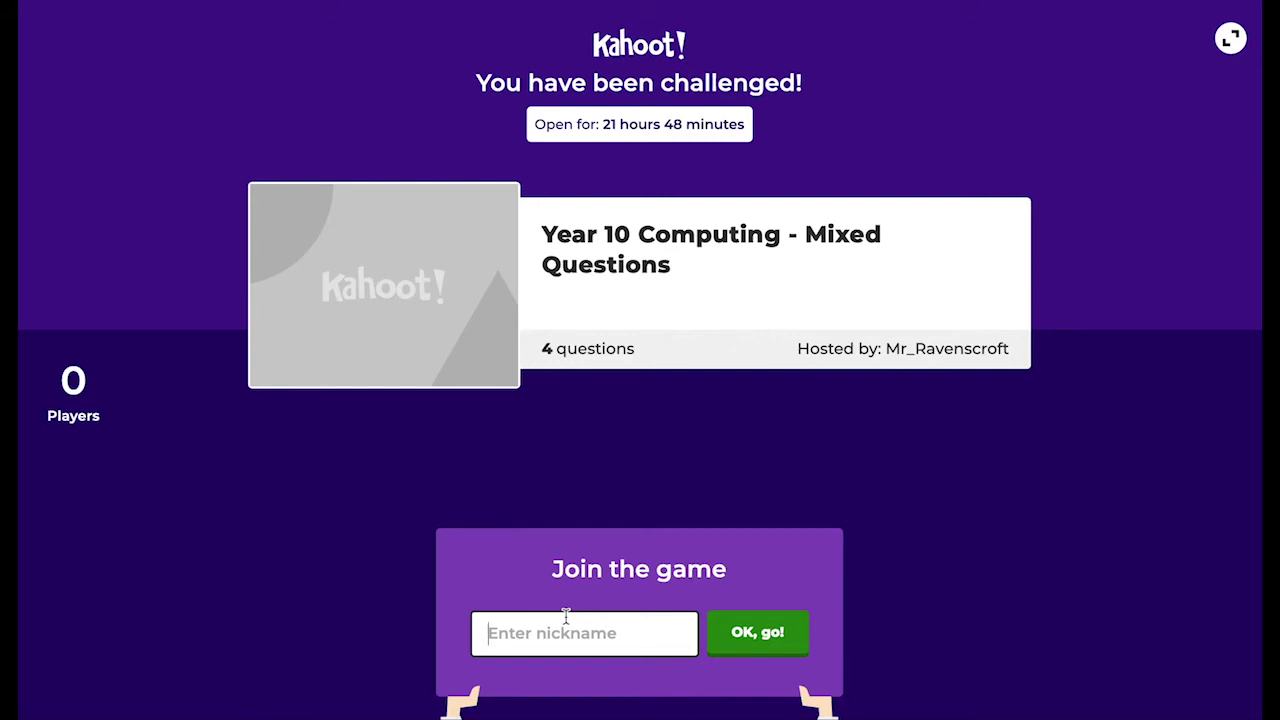
{"action": "type", "text": "Luke"}
{"action": "key", "text": "Return"}
{"action": "type", "text": "R"}
{"action": "left_click", "coordinate": [757, 627]}
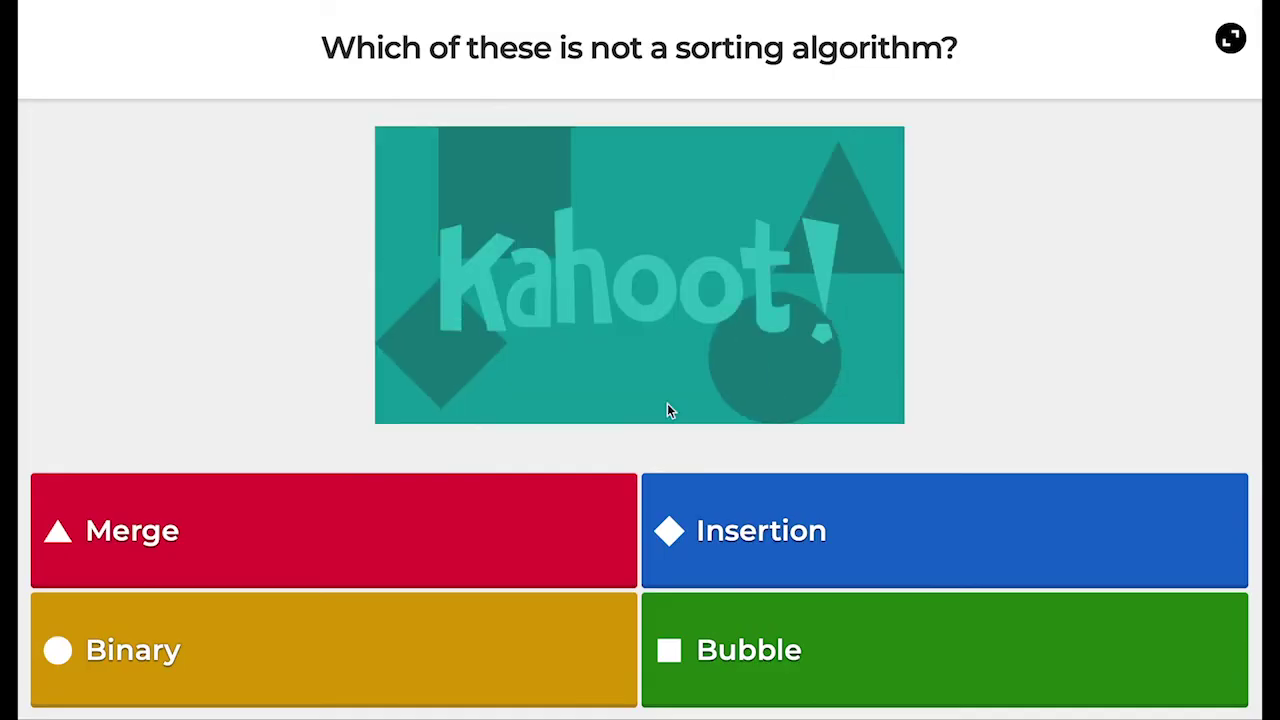
- Answer the sorting algorithm question with Binary and continue past the scoreboard to the following question
{"action": "left_click", "coordinate": [340, 626]}
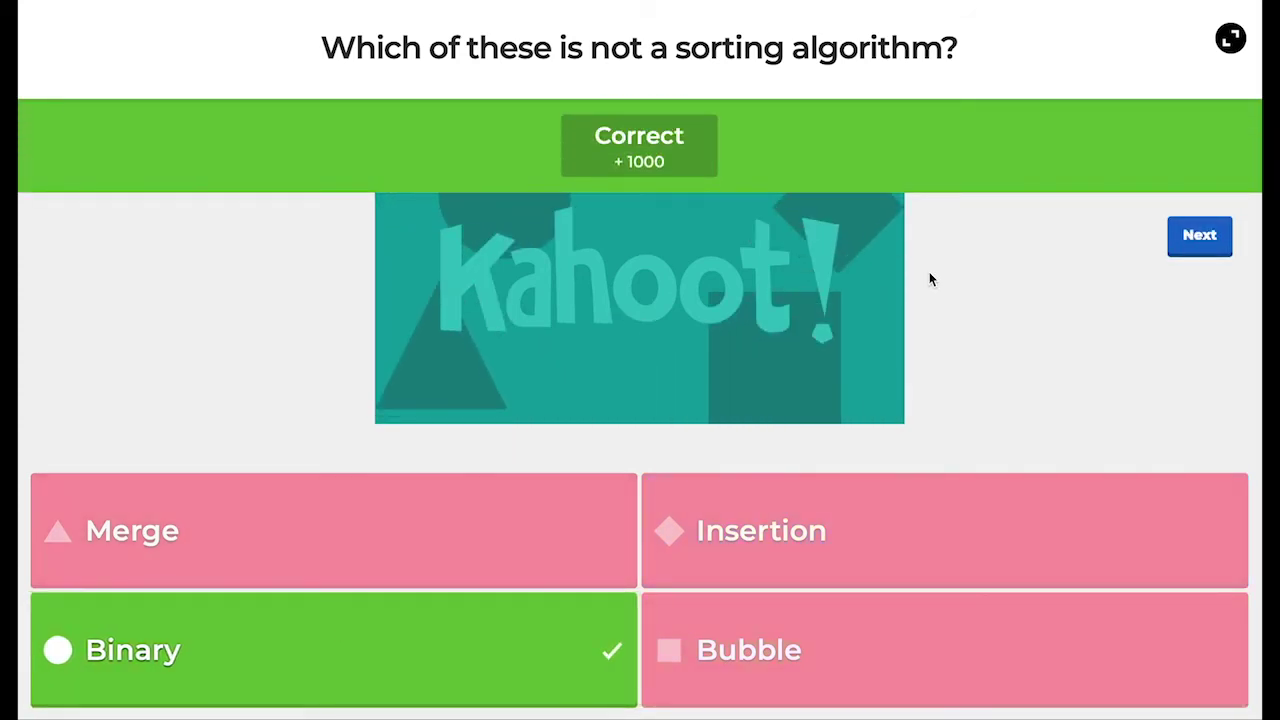
{"action": "left_click", "coordinate": [1173, 240]}
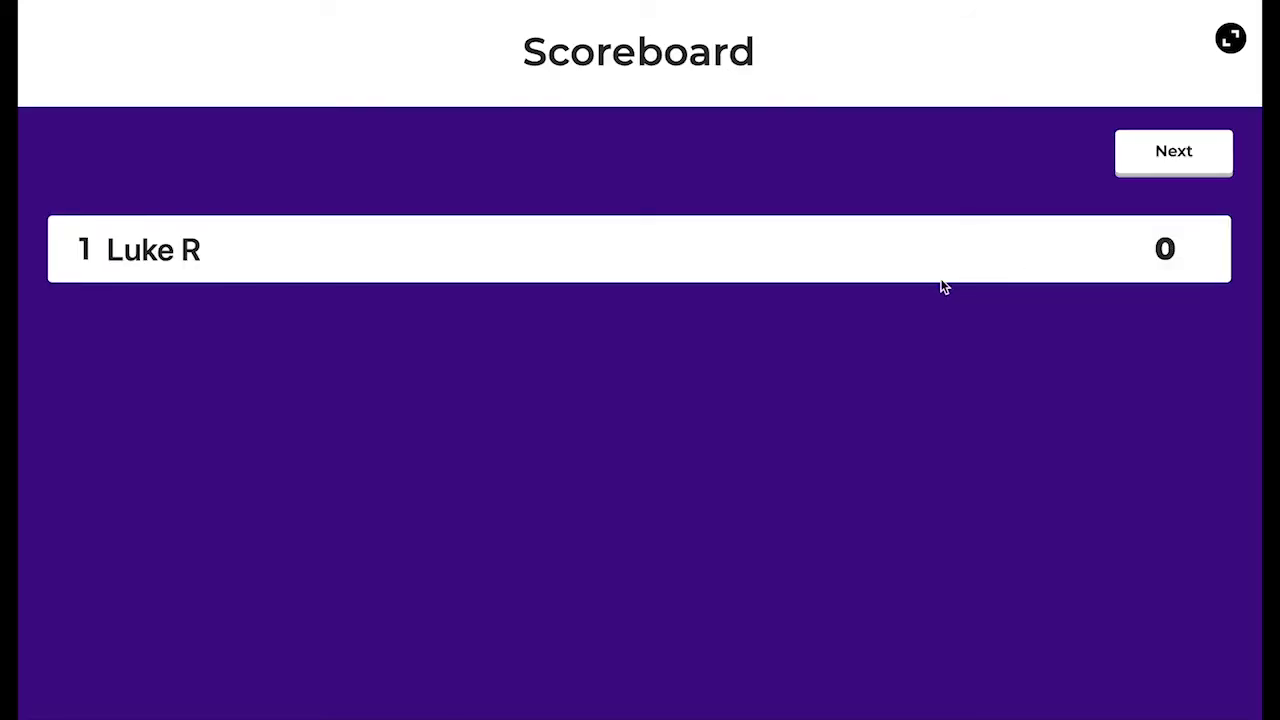
{"action": "left_click", "coordinate": [1172, 156]}
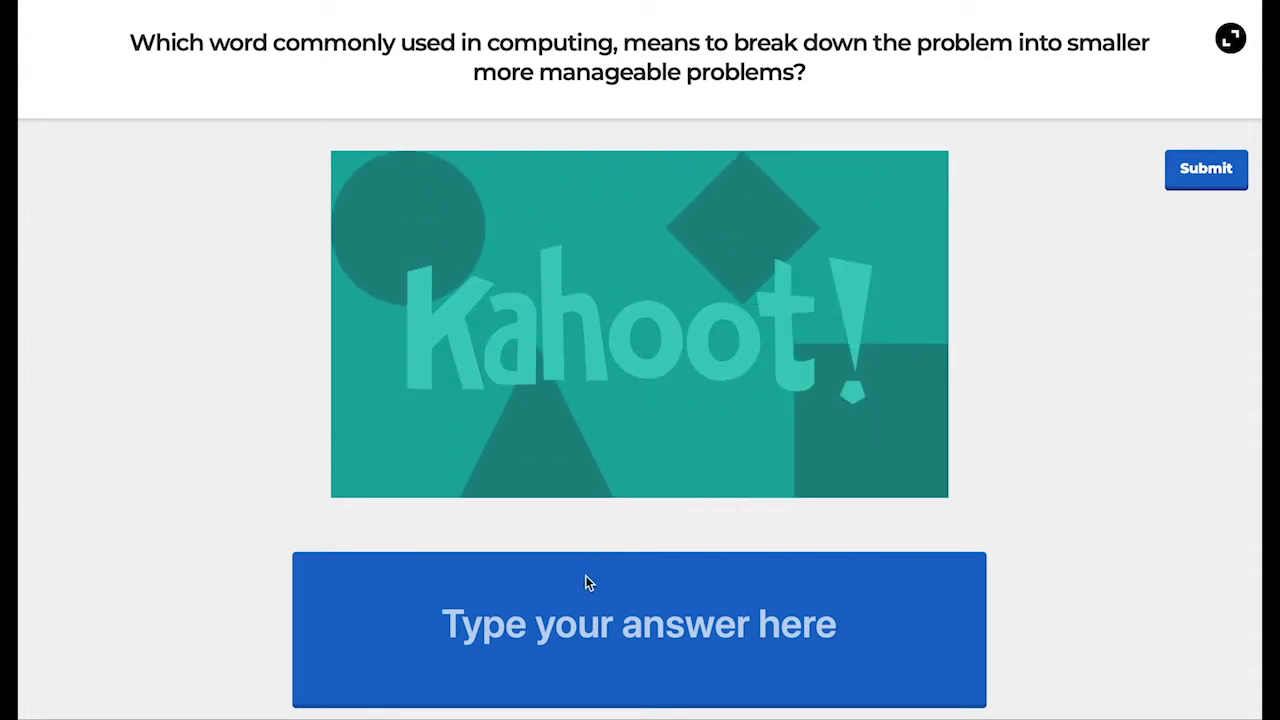
- Submit "Decomposition" as the word for breaking down a problem and continue past the scoreboard
{"action": "left_click", "coordinate": [597, 607]}
{"action": "type", "text": "Decom"}
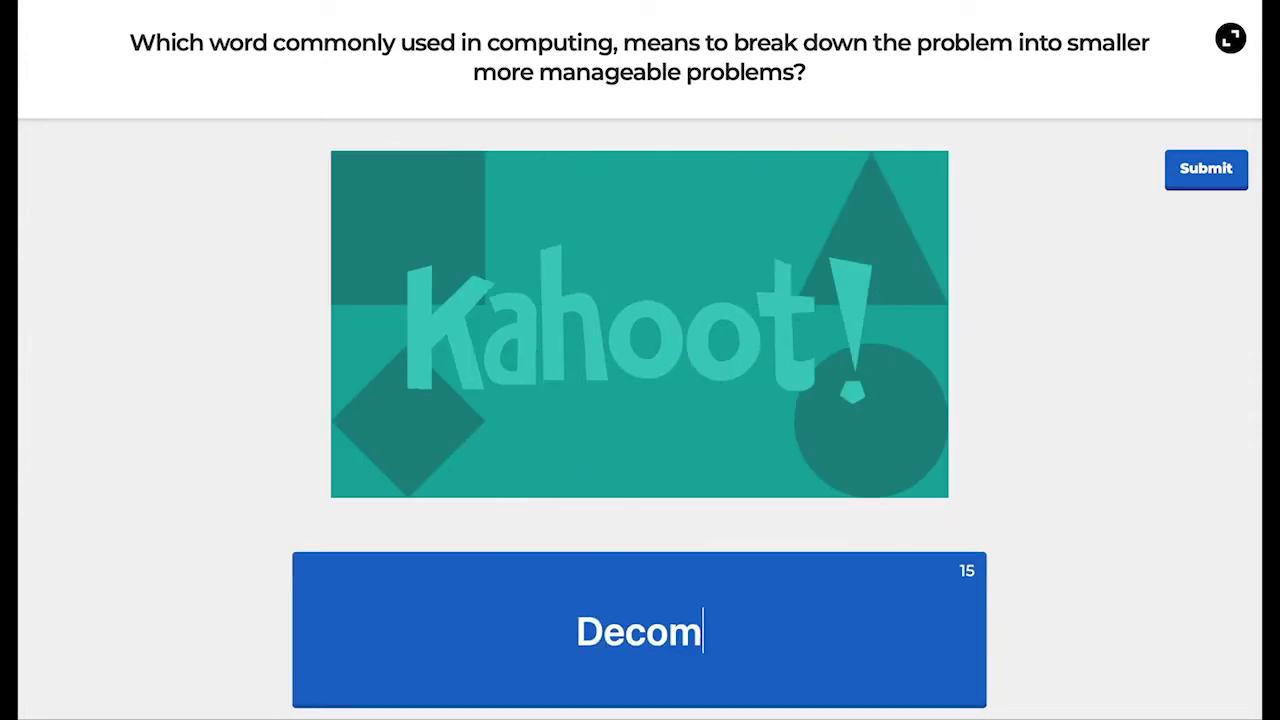
{"action": "type", "text": "positioin"}
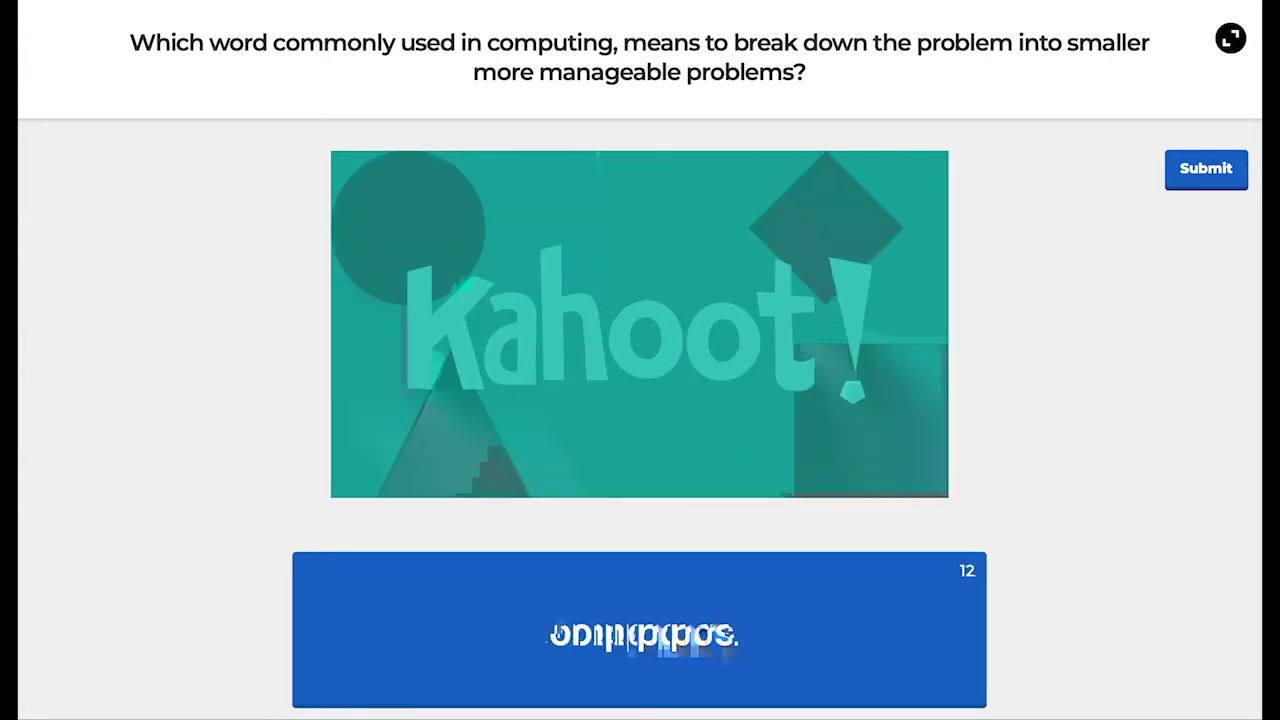
{"action": "key", "text": "BackSpace"}
{"action": "key", "text": "BackSpace"}
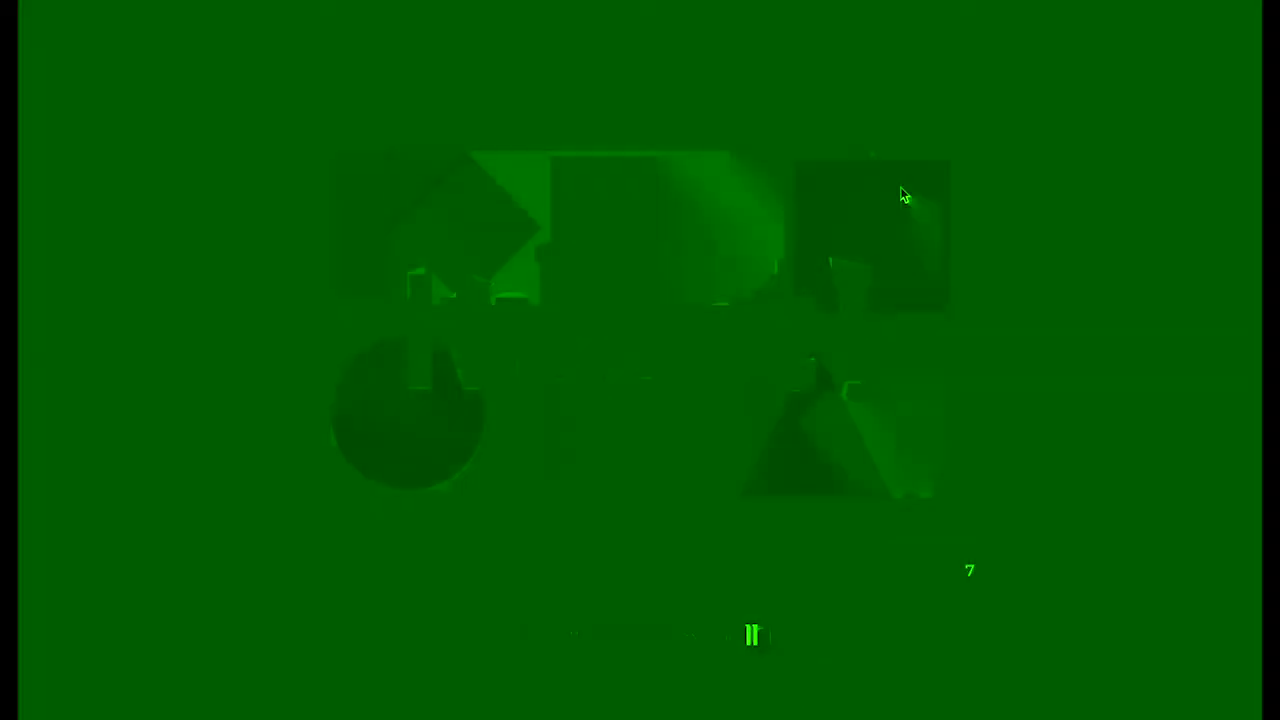
{"action": "type", "text": "n"}
{"action": "left_click", "coordinate": [1238, 186]}
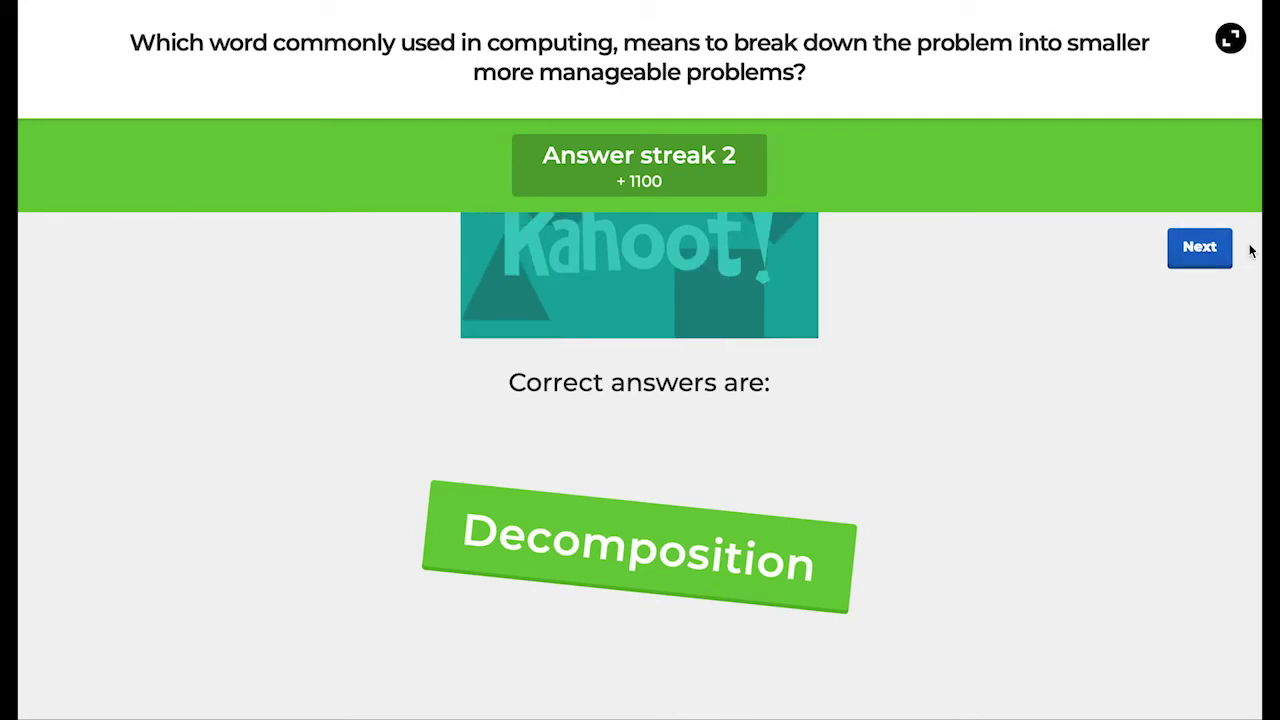
{"action": "left_click", "coordinate": [1197, 246]}
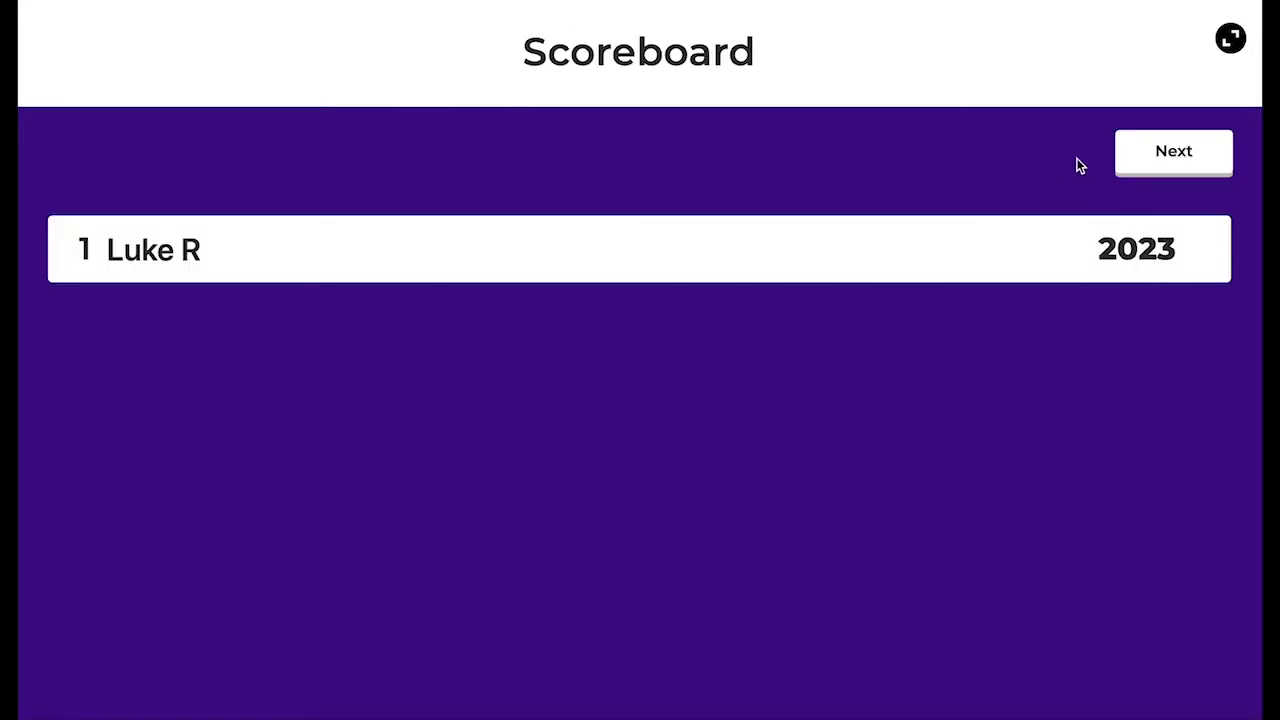
{"action": "left_click", "coordinate": [1118, 165]}
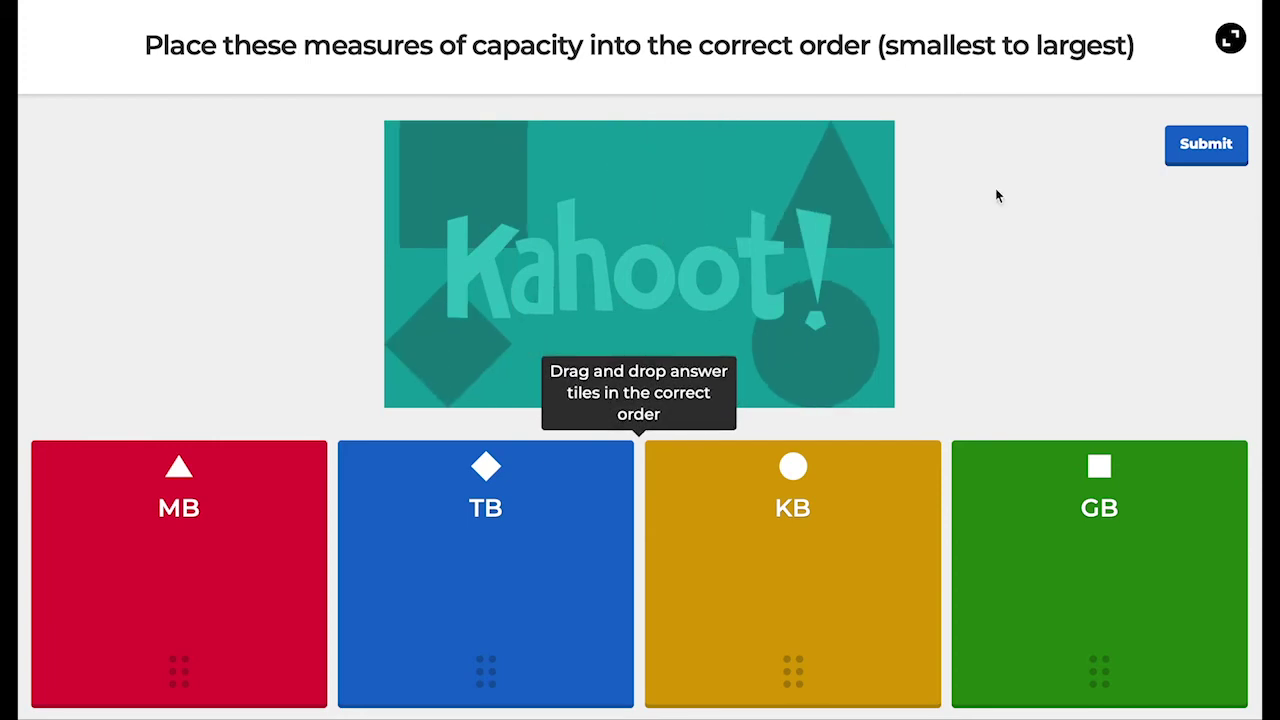
- Submit the capacity-ordering question with the tiles left as MB, TB, KB, GB, and view the correct answer before continuing to the last question
{"action": "left_click", "coordinate": [1192, 148]}
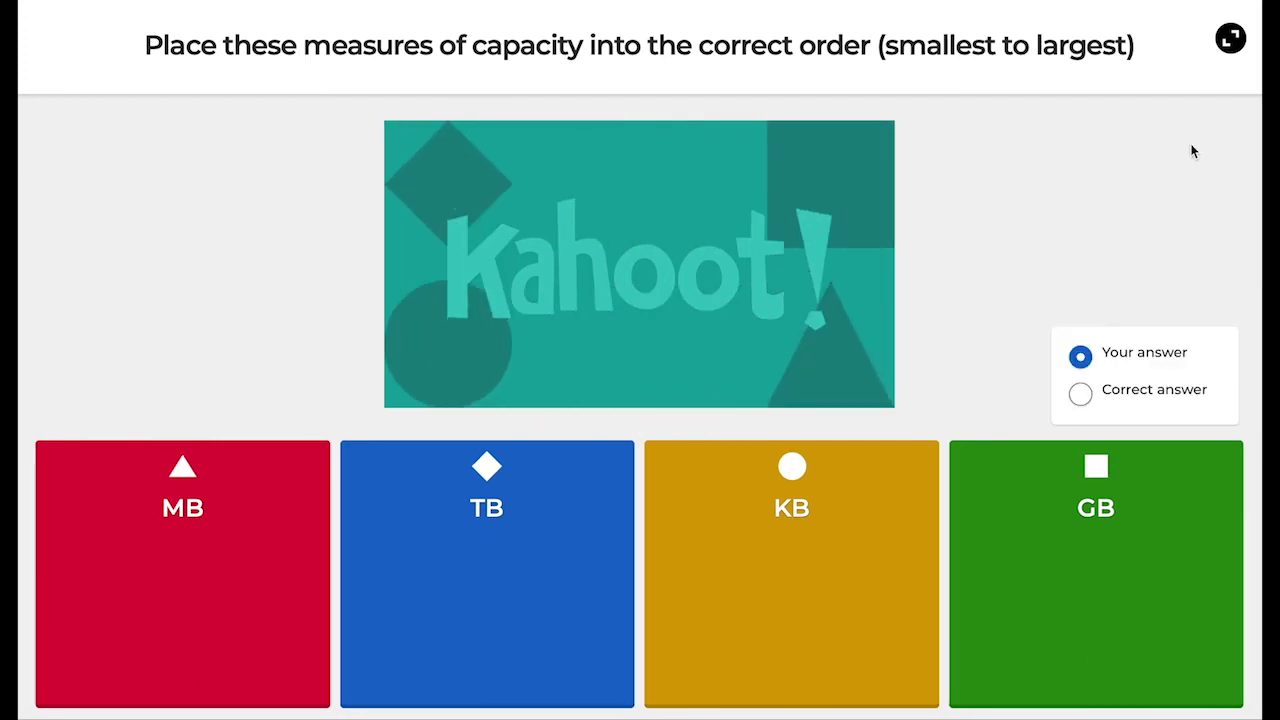
{"action": "left_click", "coordinate": [1082, 396]}
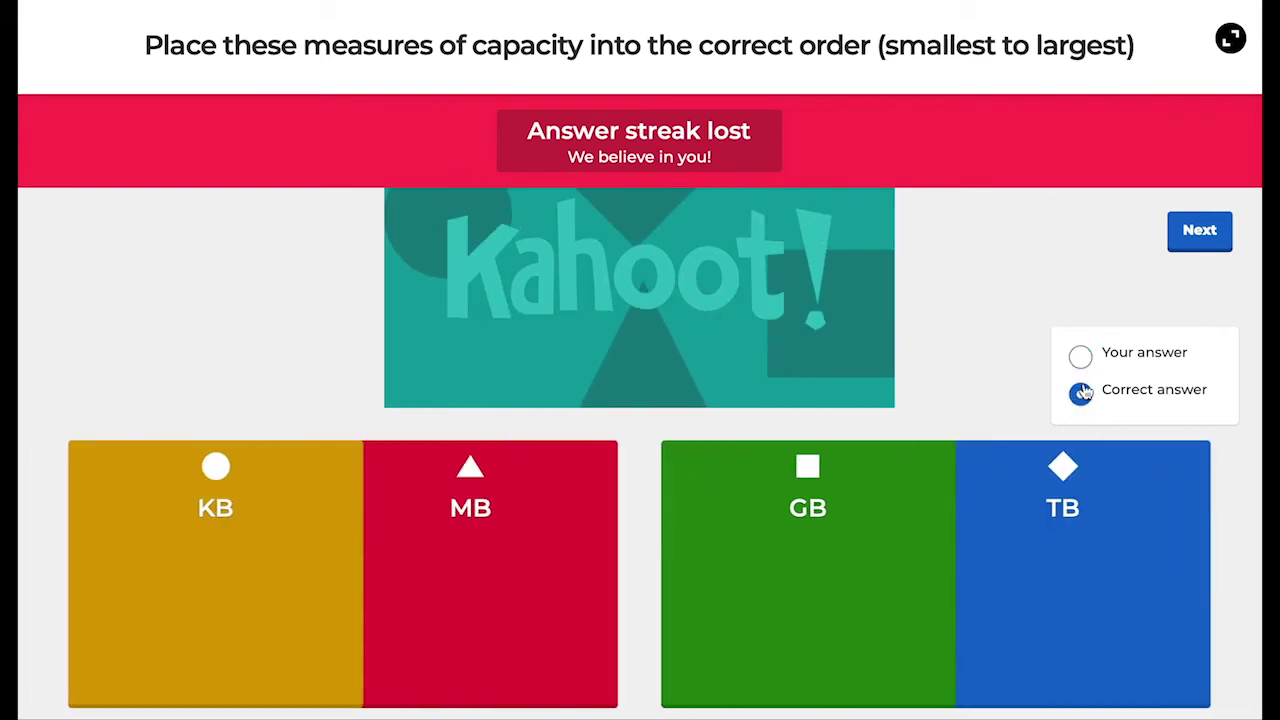
{"action": "key", "text": "Up"}
{"action": "left_click", "coordinate": [1080, 394]}
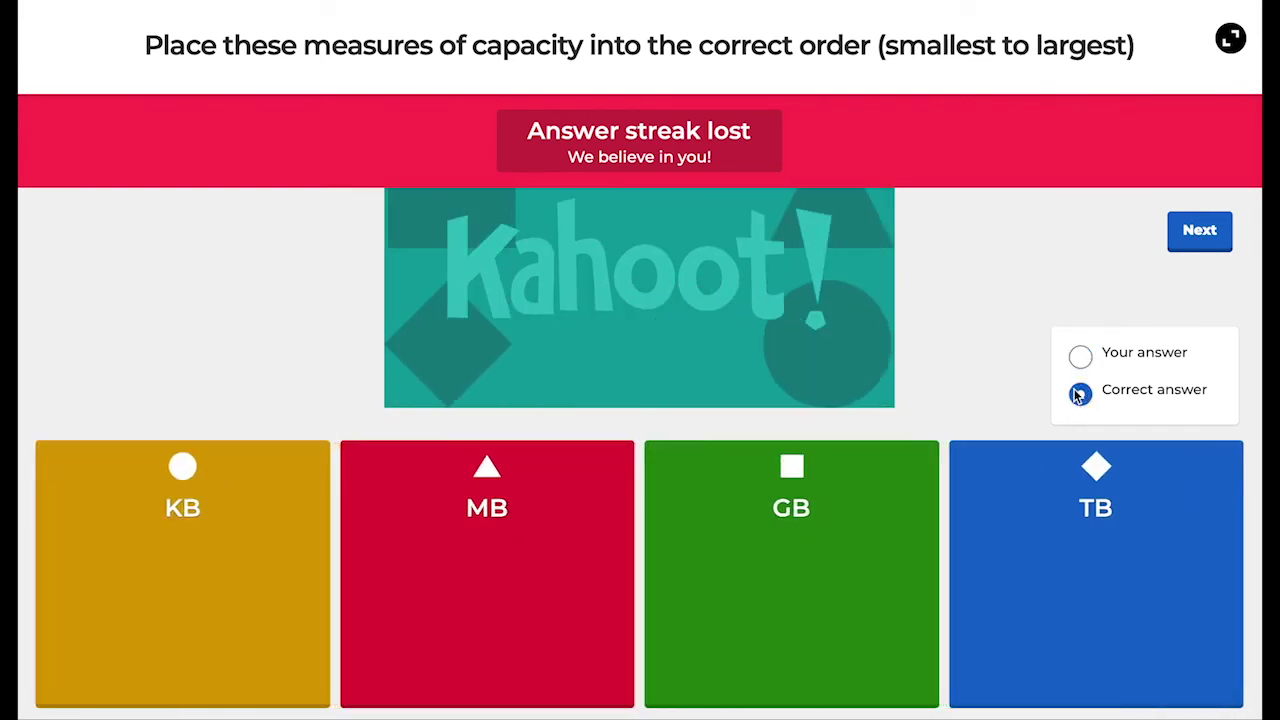
{"action": "left_click", "coordinate": [1218, 233]}
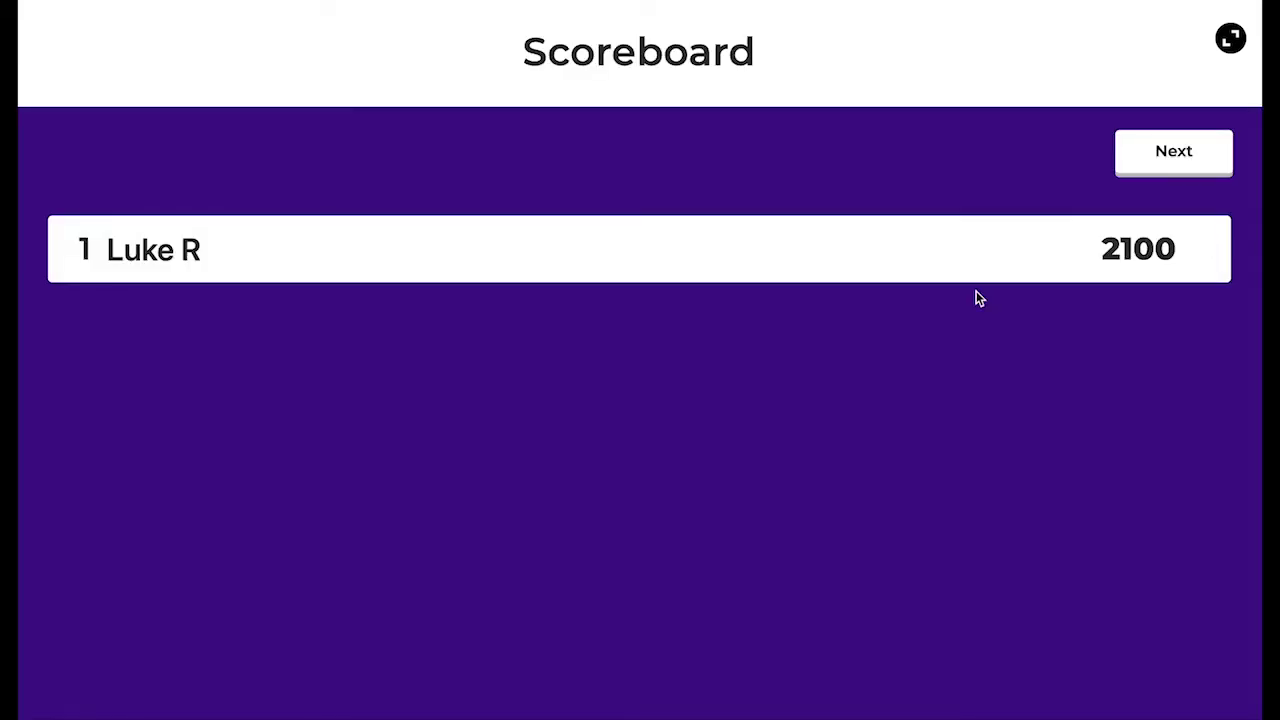
{"action": "left_click", "coordinate": [1166, 154]}
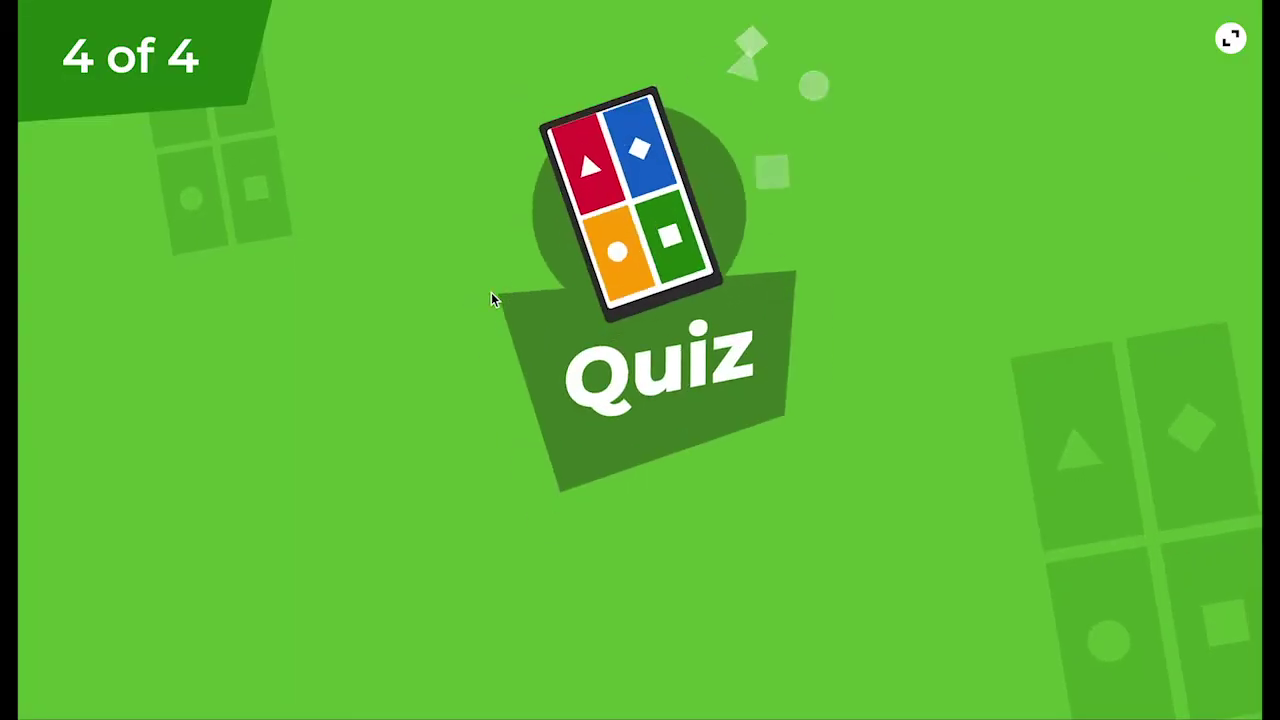